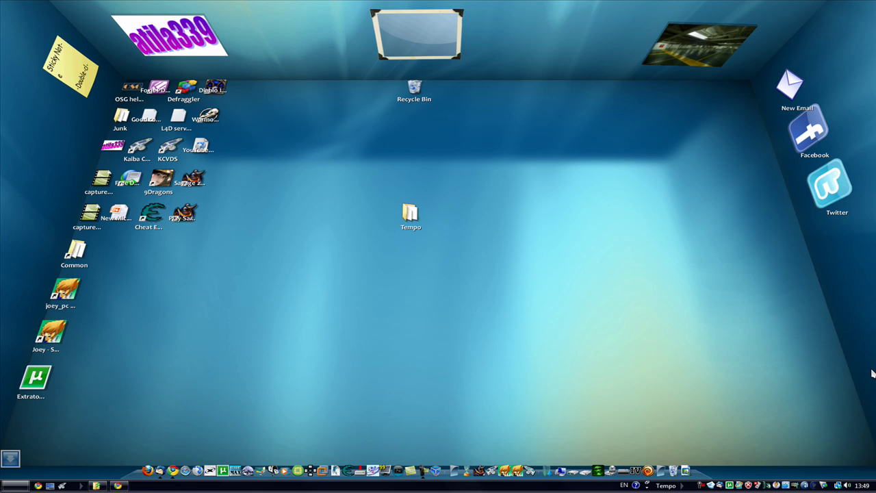
- Move the Tempo folder beside the Recycle Bin and slide the Pictures frame up-right along the top wall
mouse_move(409, 218)
left_mouse_down()
mouse_move(331, 250)
mouse_move(375, 280)
mouse_move(430, 203)
left_mouse_up()
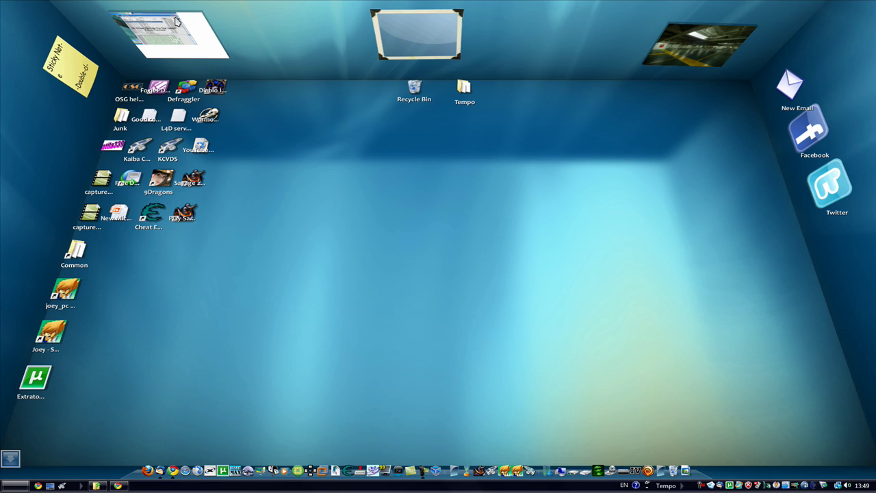
left_click_drag(177, 21, 231, 29)
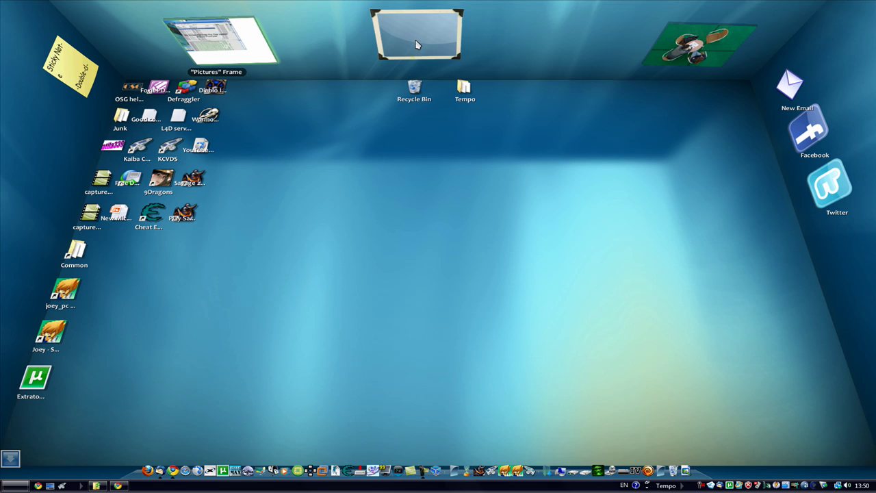
left_click_drag(222, 34, 262, 22)
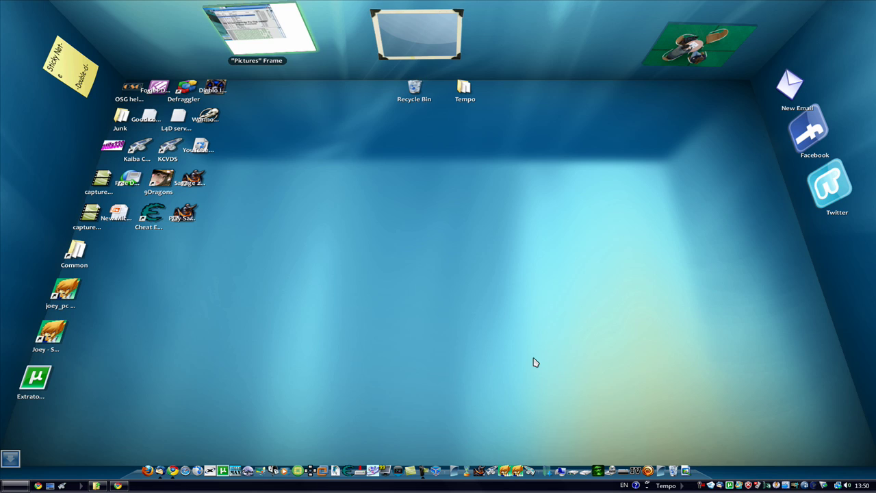
- Put the Recycle Bin on the back wall and write a sticky note reading 'Make youtube videos'
mouse_move(415, 90)
left_mouse_down()
mouse_move(541, 44)
mouse_move(538, 36)
left_mouse_up()
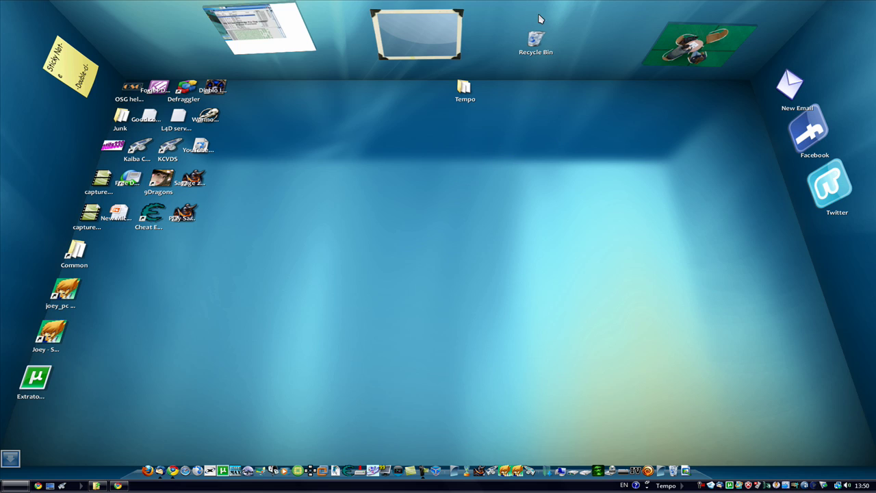
right_click(598, 119)
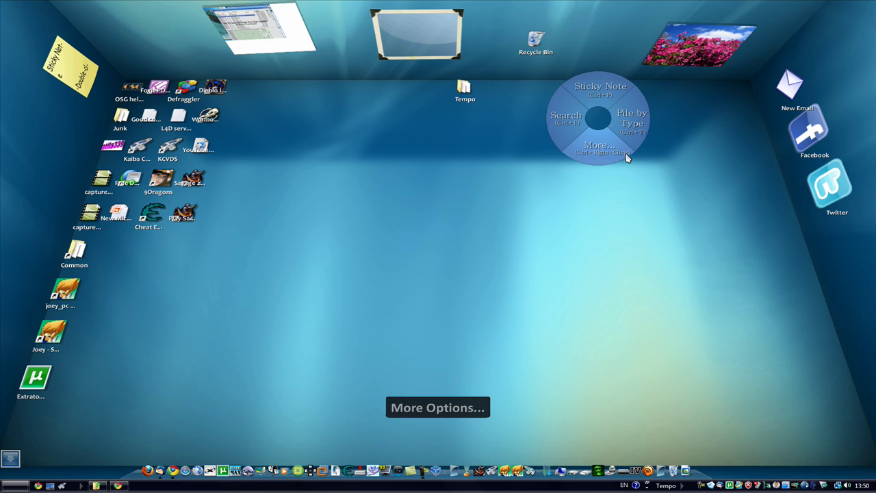
left_click(597, 97)
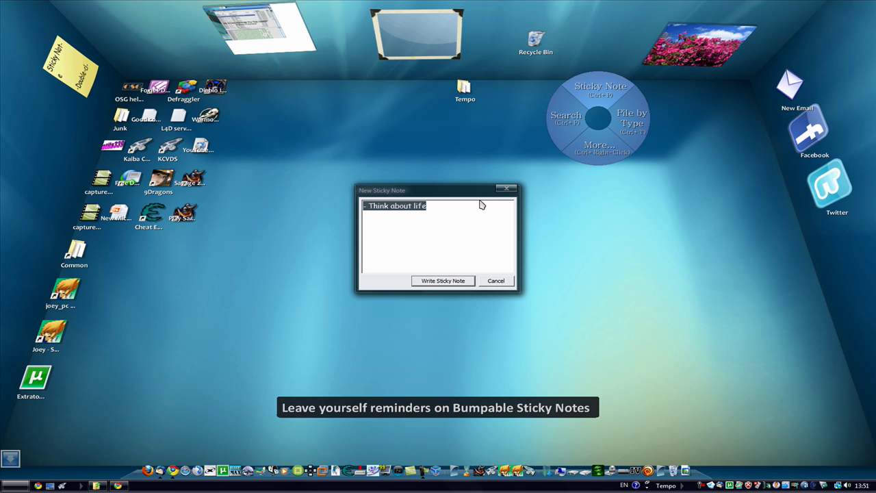
type("Make youtube ")
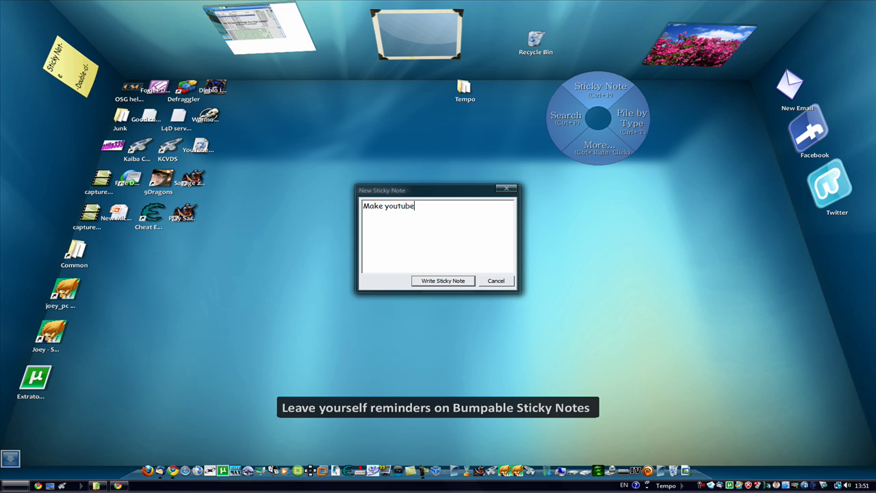
type("videos")
- Create the sticky note and hang it on the back wall beside the Recycle Bin
left_click(457, 280)
mouse_move(415, 219)
left_mouse_down()
mouse_move(513, 164)
mouse_move(477, 271)
mouse_move(609, 49)
mouse_move(612, 58)
left_mouse_up()
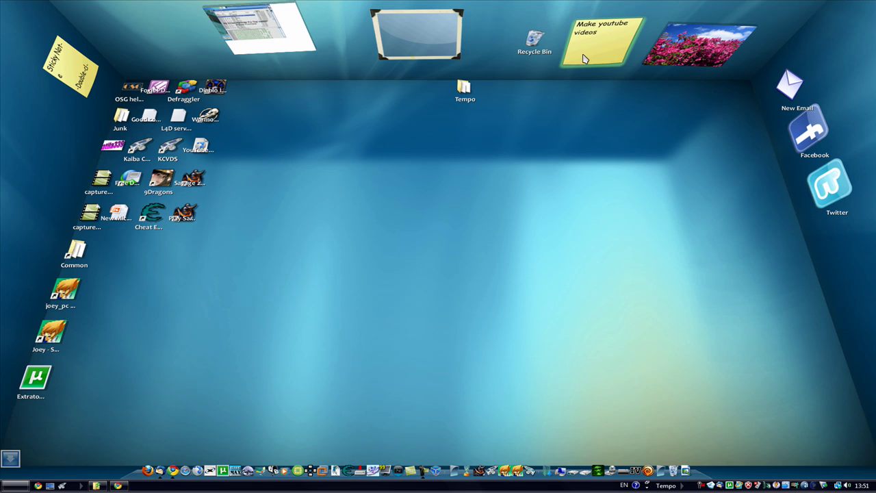
left_click(443, 280)
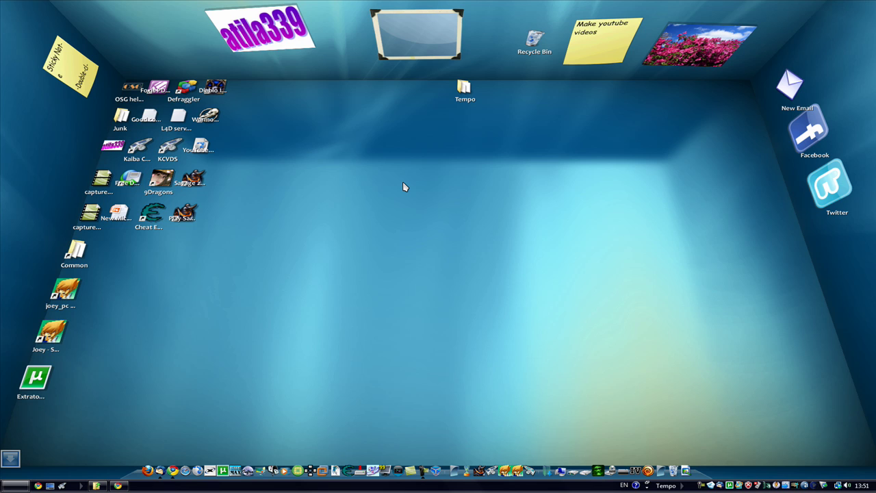
type("micoro")
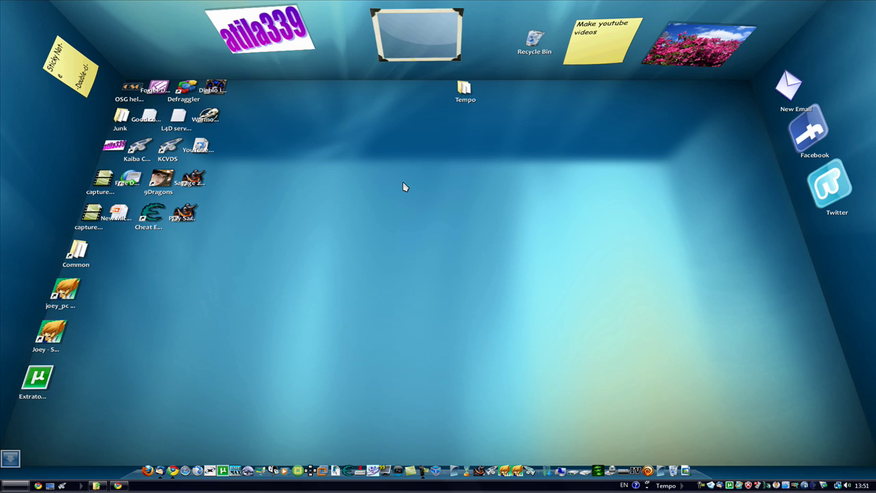
type("micro")
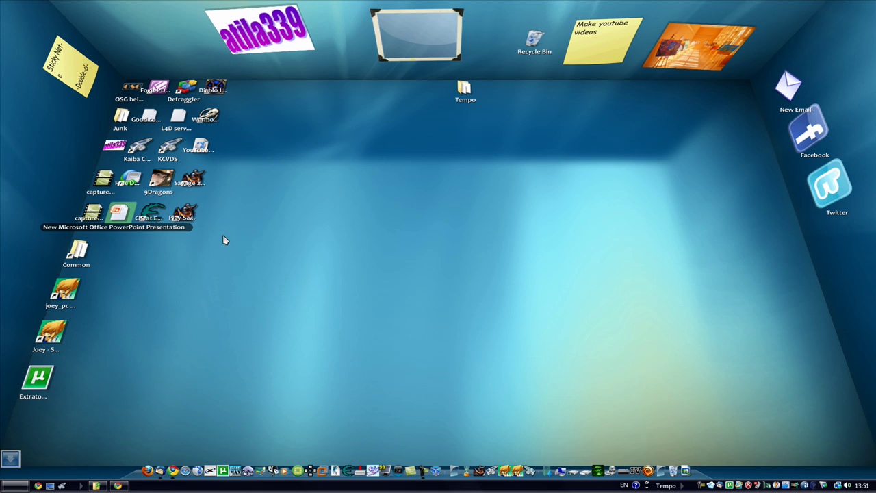
left_click(465, 229)
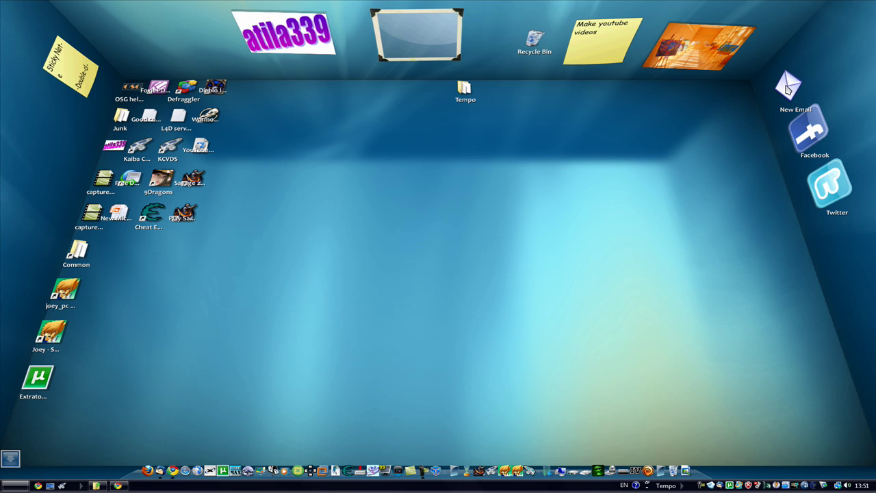
double_click(787, 88)
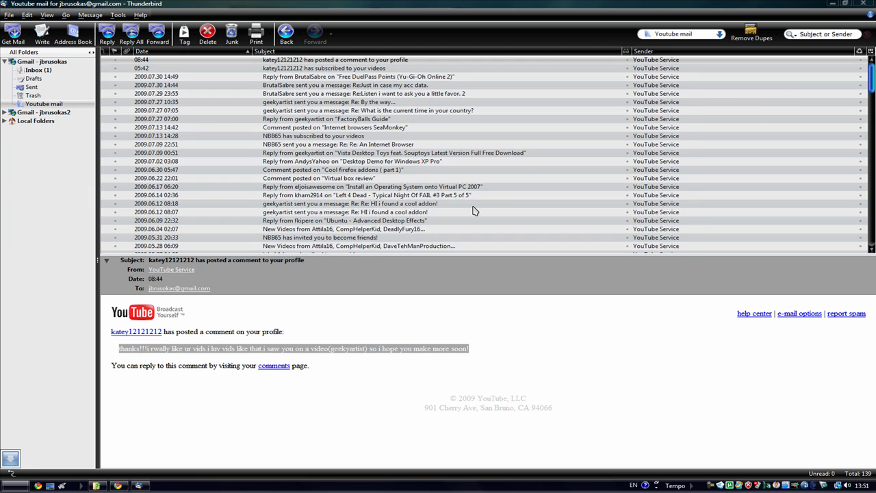
left_click(670, 71)
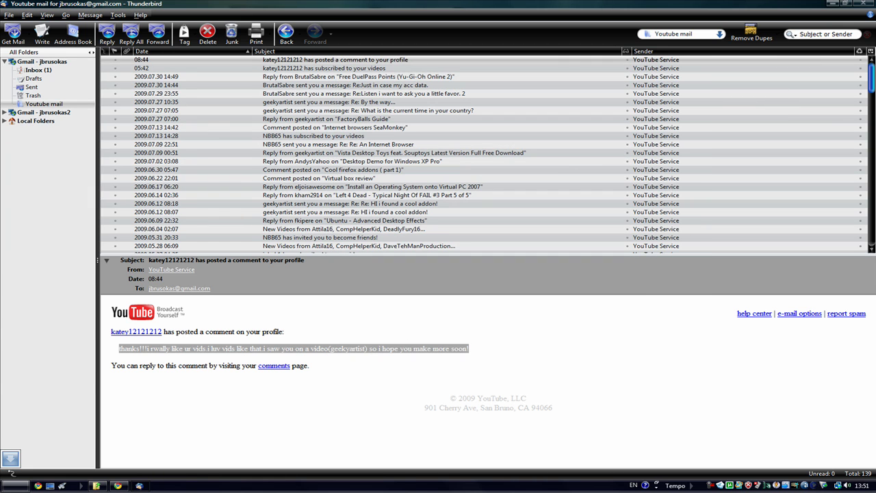
left_click(866, 3)
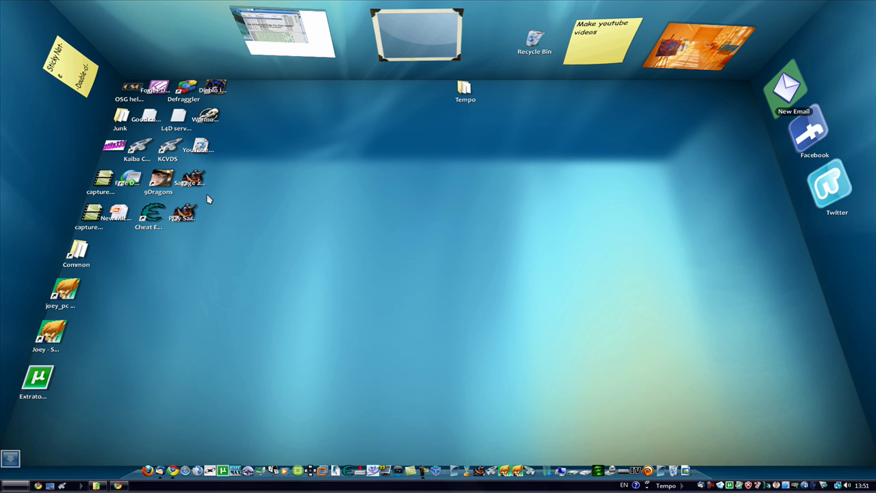
- Open BumpTop Settings from the floor's quick-action ring via More..
right_click(342, 201)
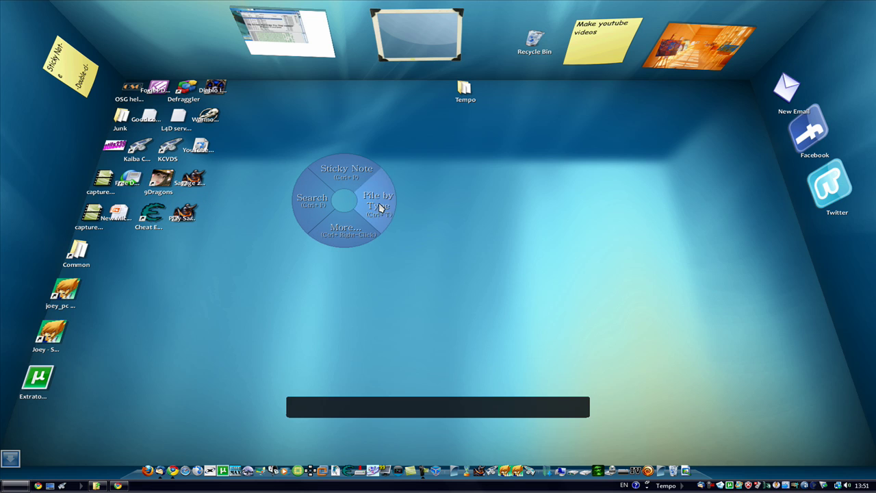
left_click(347, 243)
left_click(383, 262)
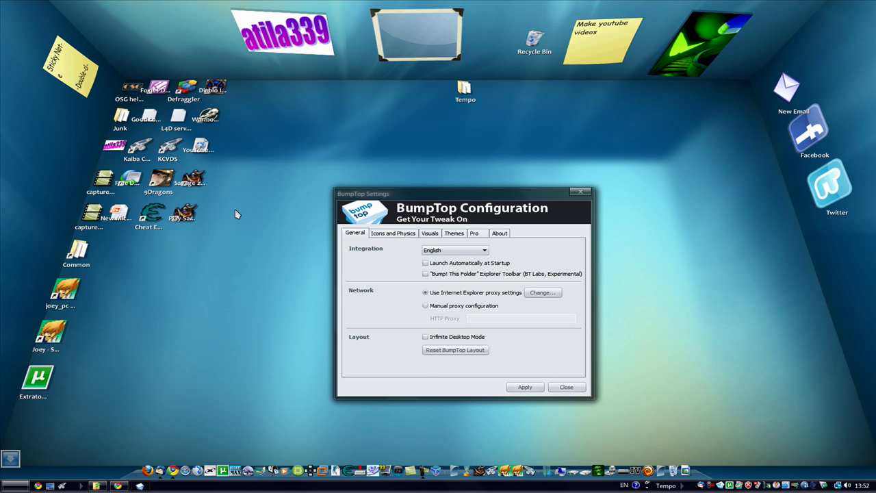
left_click(256, 258)
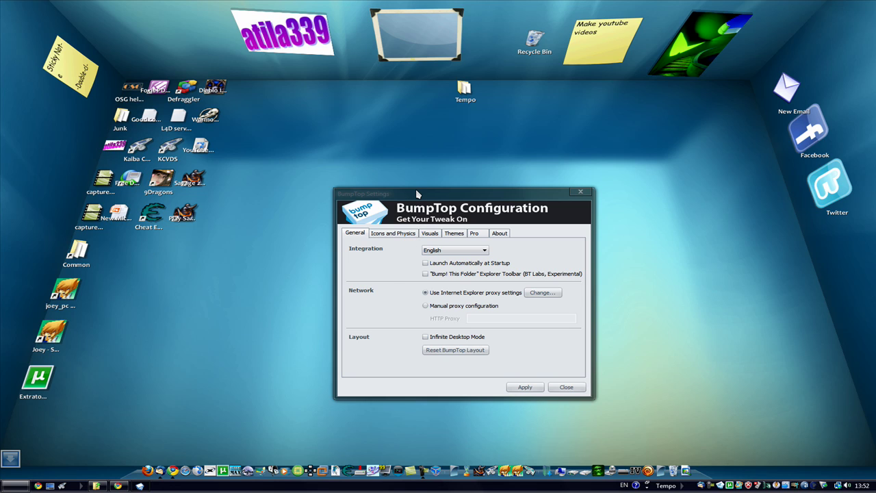
- On the Icons and Physics page, uncheck Always Bump so icons stop colliding
left_click(389, 238)
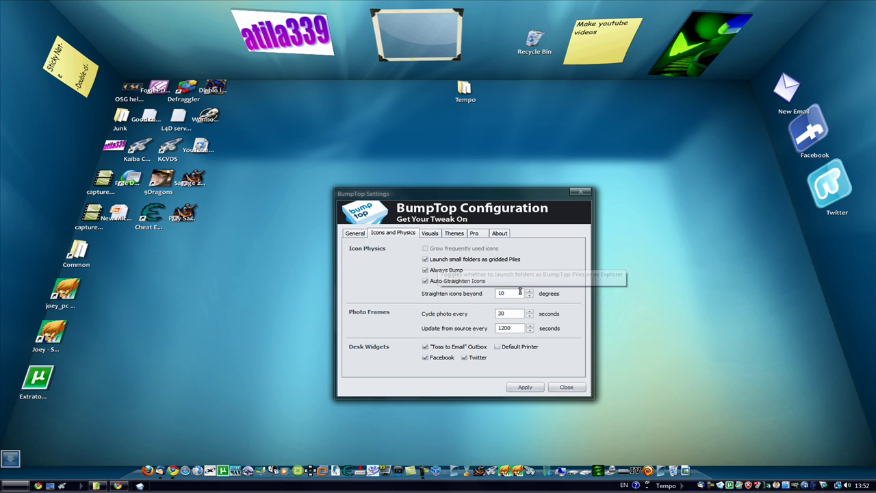
double_click(515, 292)
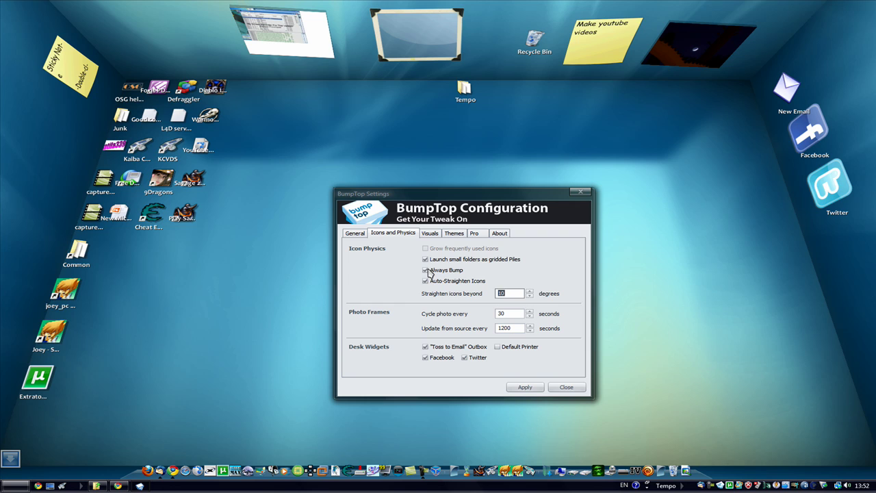
mouse_move(425, 270)
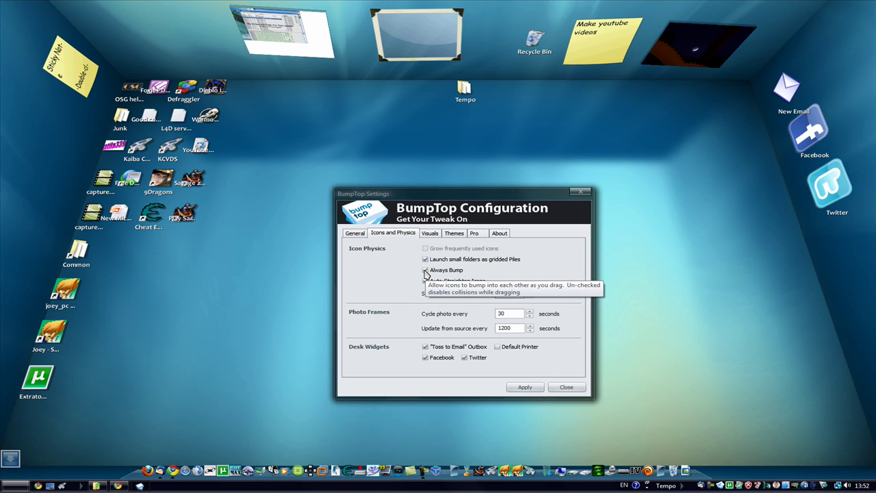
left_click(425, 270)
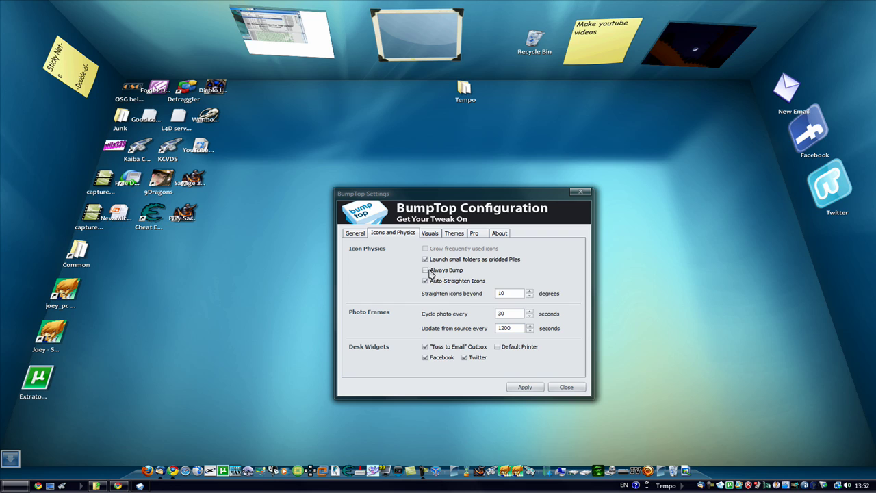
- On the Visuals page, lower texture quality to midway between low and high
left_click(428, 234)
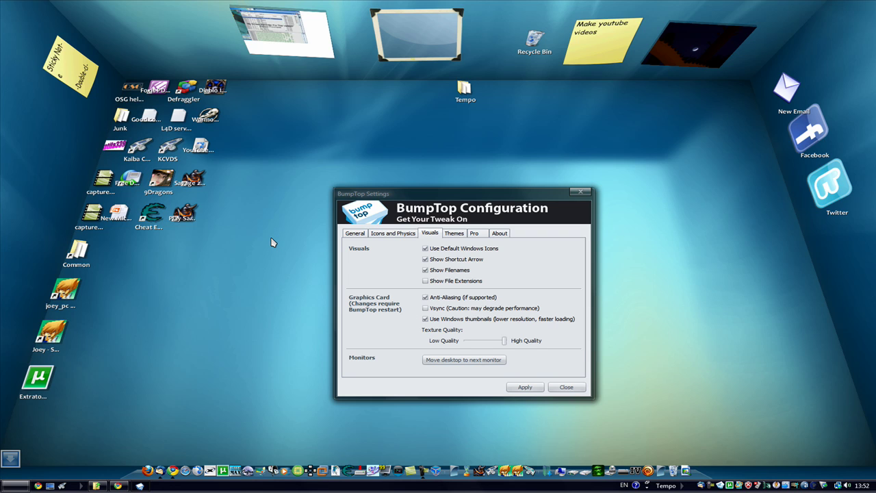
left_click_drag(503, 340, 477, 342)
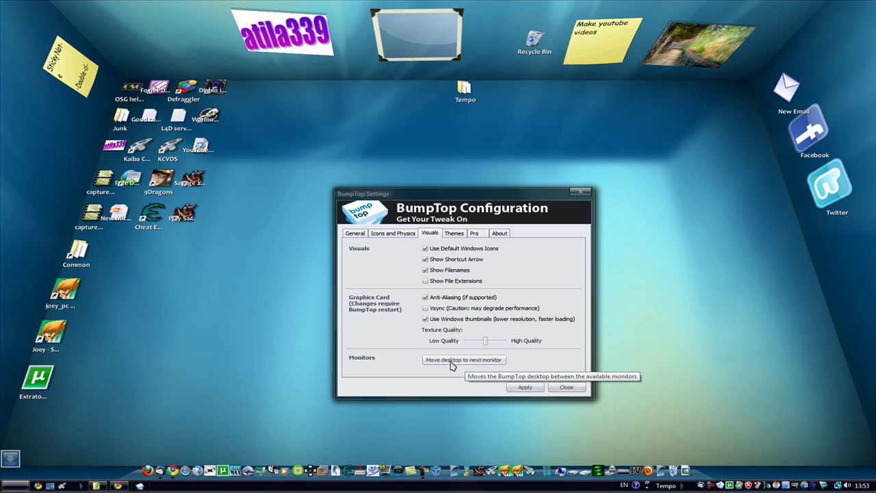
- On the Themes page, keep Current Theme as the theme pack and browse for a floor picture
left_click(462, 236)
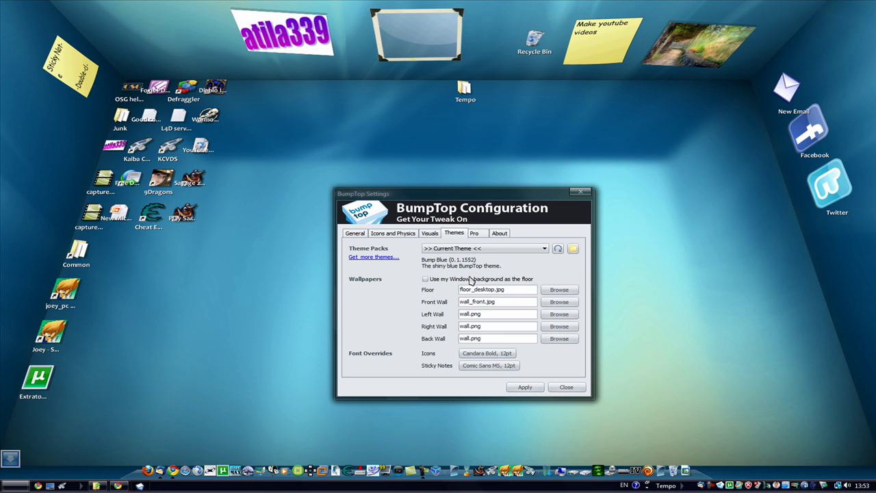
left_click(469, 250)
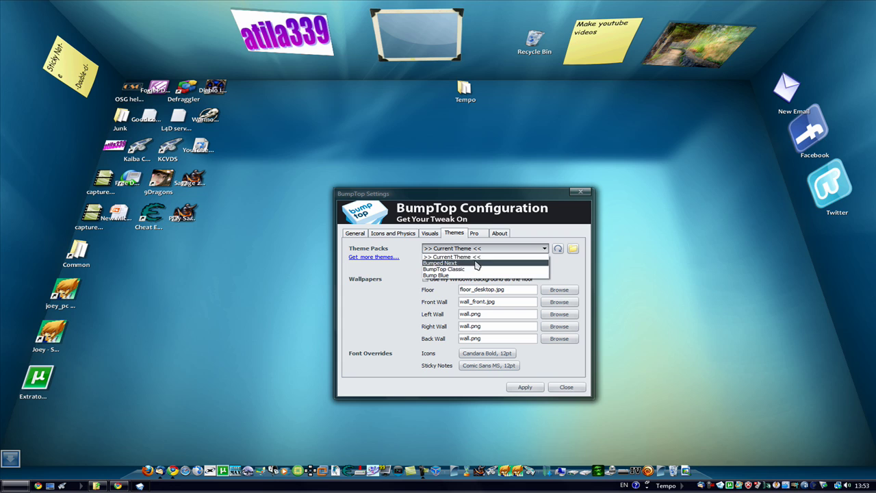
left_click(478, 250)
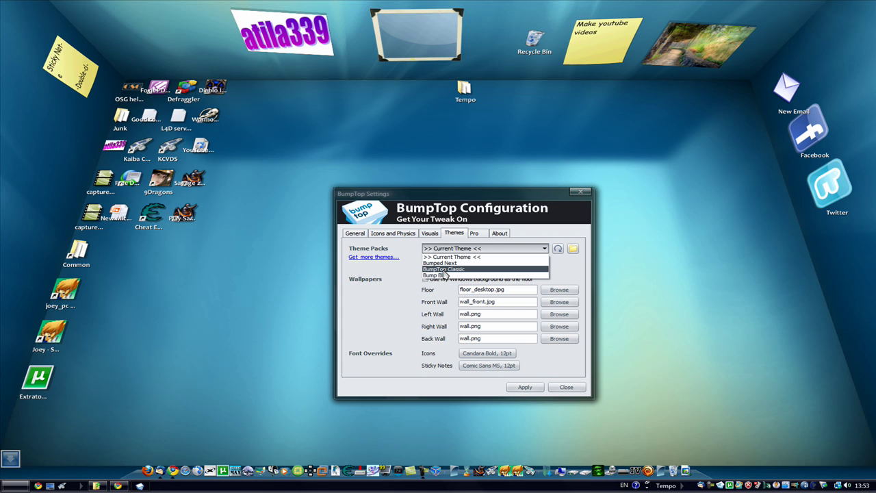
left_click(487, 249)
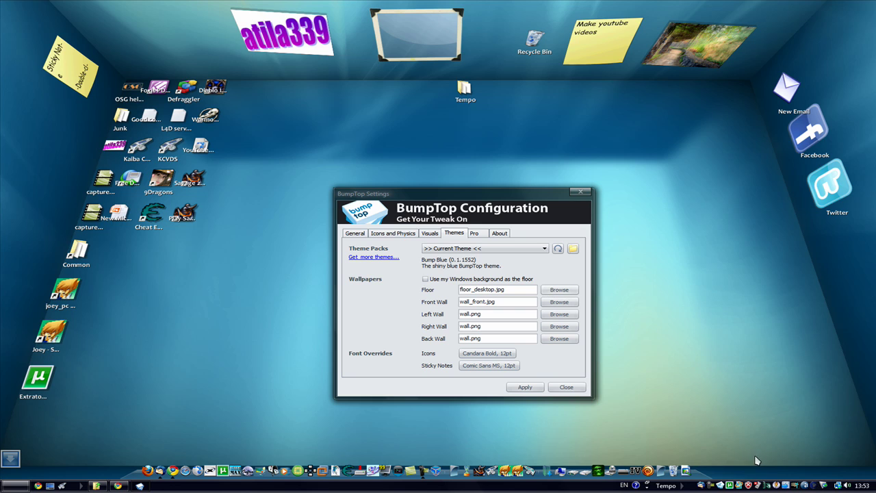
left_click(559, 292)
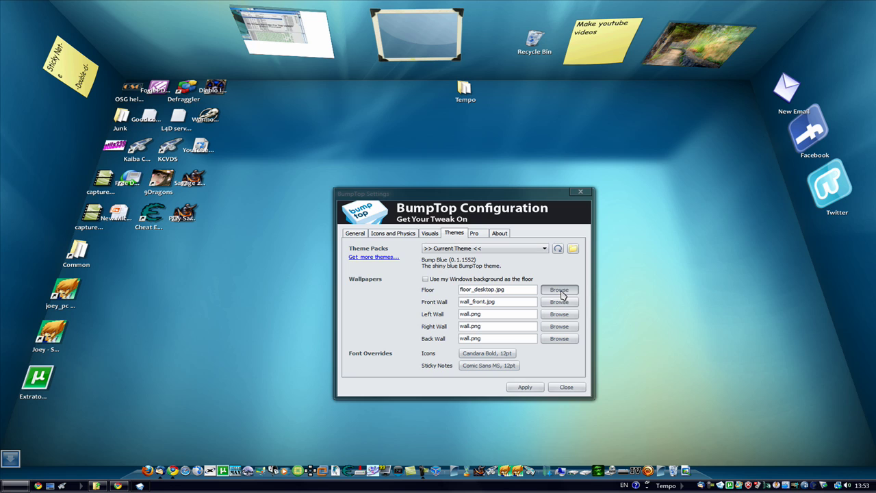
- Select 00400_pyrotechnicpollock in the Pictures folder of the file picker
left_click_drag(457, 210, 154, 236)
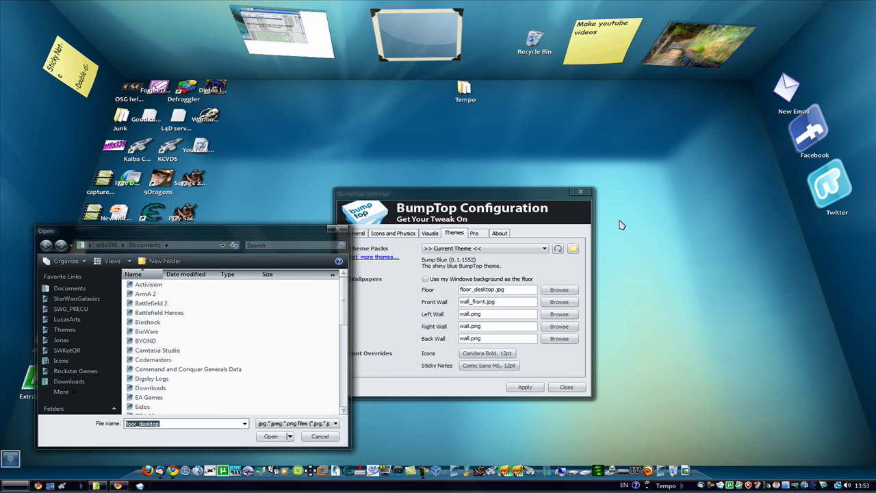
left_click(89, 391)
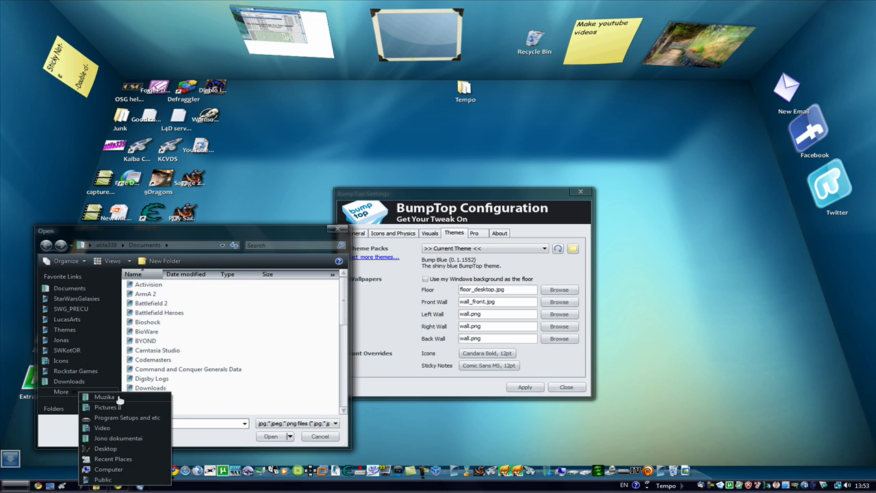
left_click(107, 407)
left_click(226, 369)
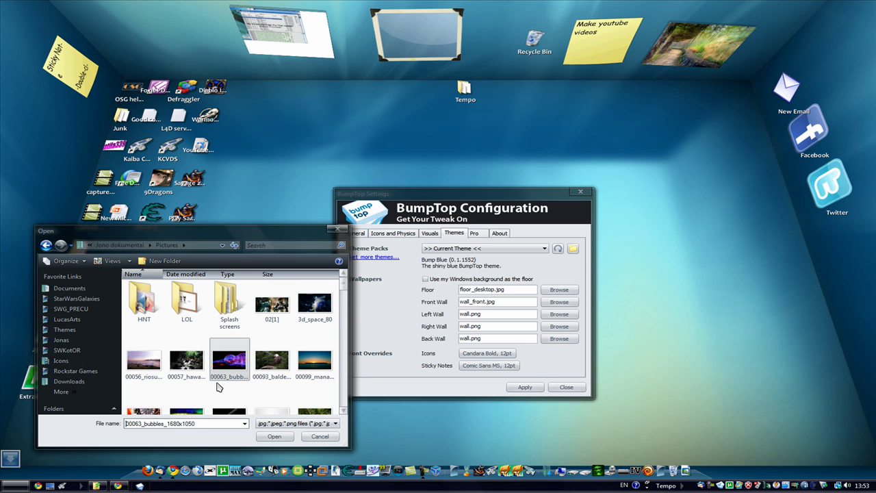
scroll(223, 389, "down", 3)
scroll(233, 390, "down", 3)
scroll(254, 390, "down", 3)
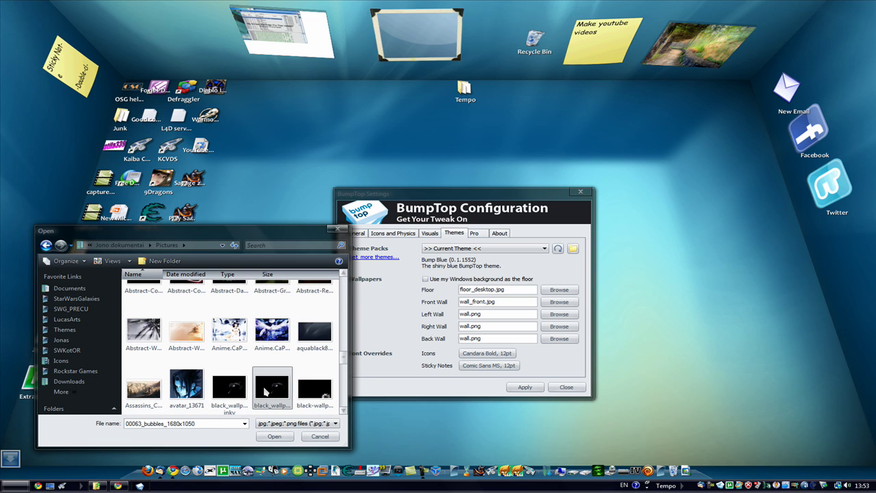
scroll(265, 391, "up", 2)
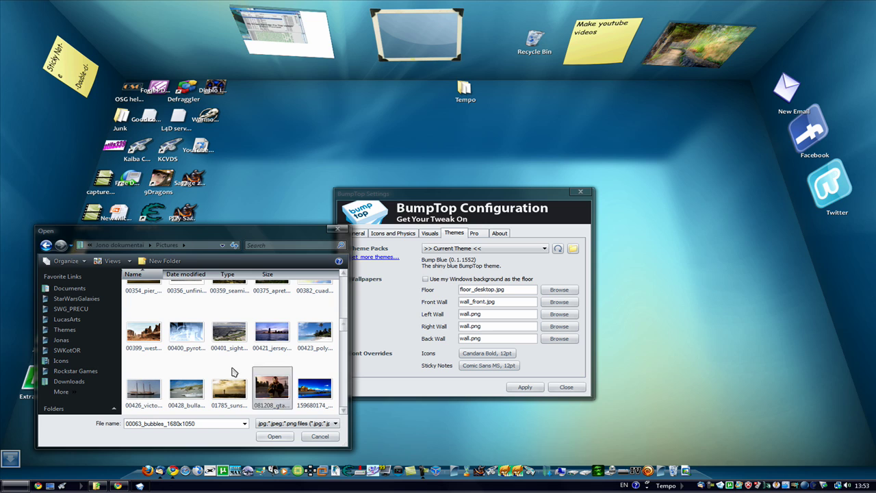
left_click(190, 351)
- Apply 00400_pyrotechnicpollock as the floor wallpaper and recenter the settings window
left_click(277, 437)
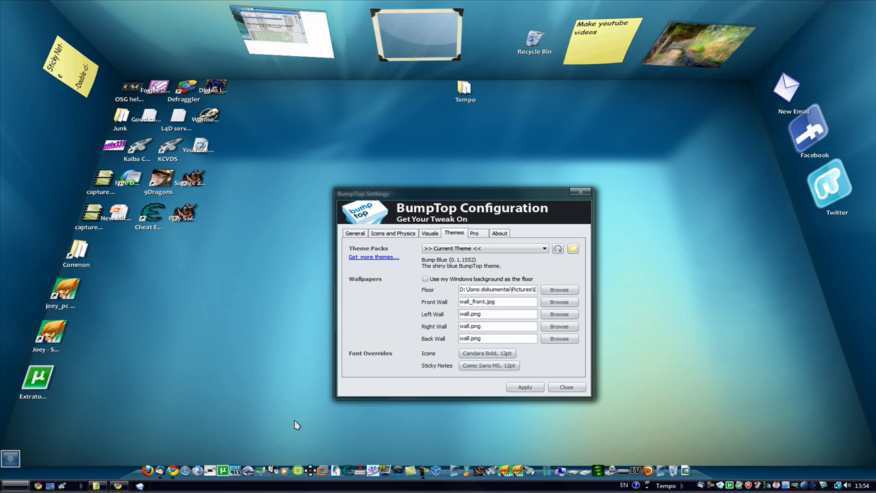
left_click(520, 388)
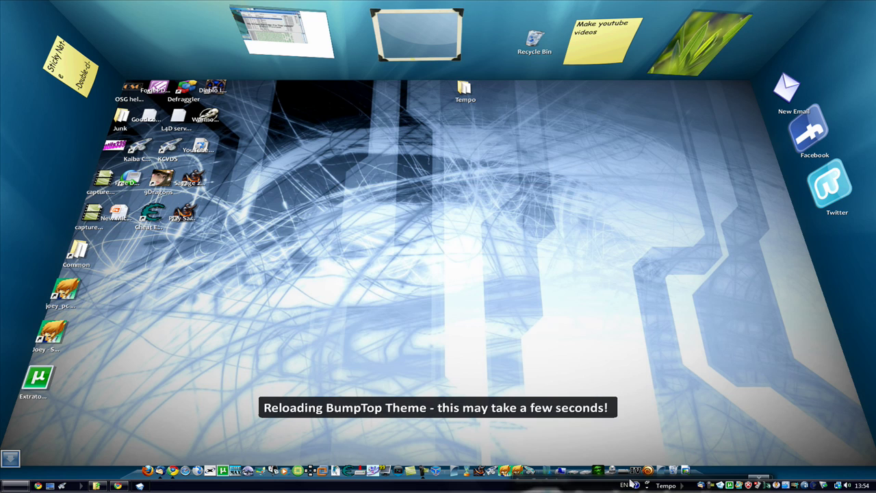
left_click_drag(508, 422, 448, 186)
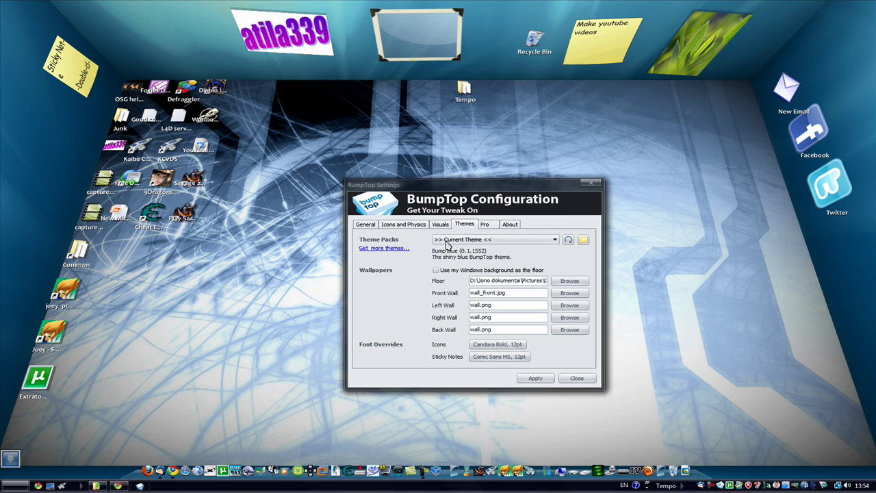
- Apply 'Use my Windows background as the floor' and recenter the settings window
left_click(435, 270)
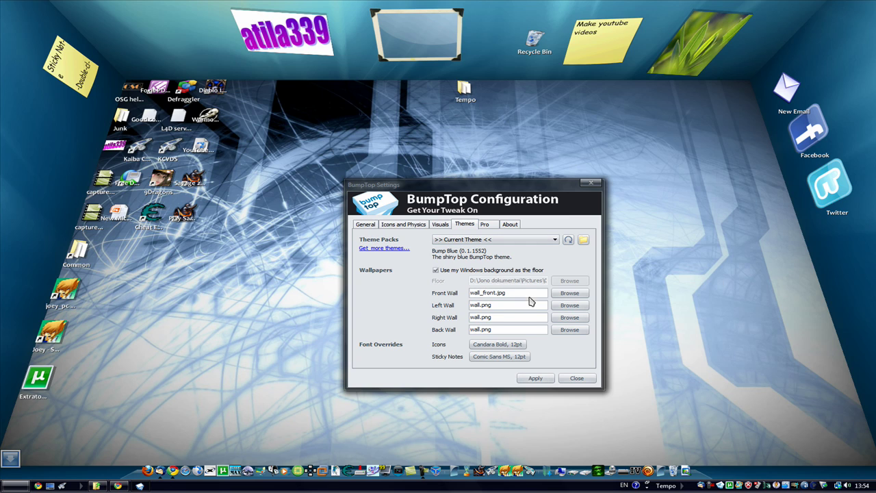
left_click(528, 378)
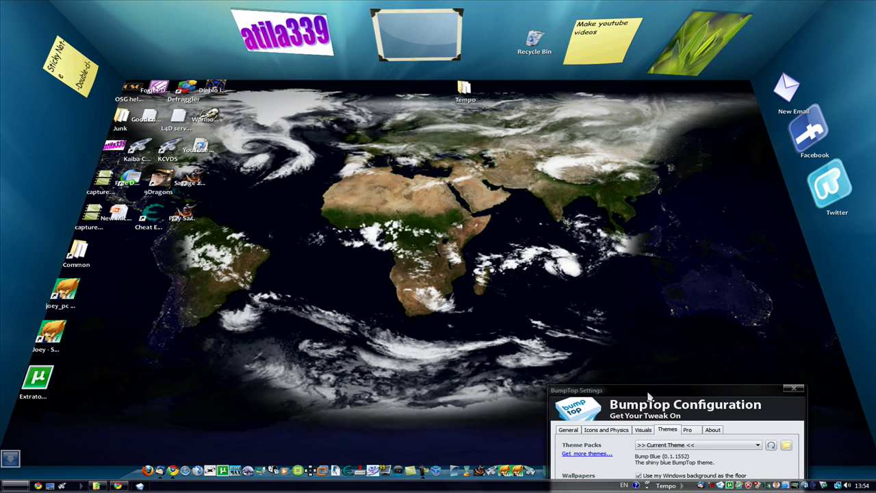
mouse_move(649, 396)
left_mouse_down()
mouse_move(433, 316)
mouse_move(402, 169)
left_mouse_up()
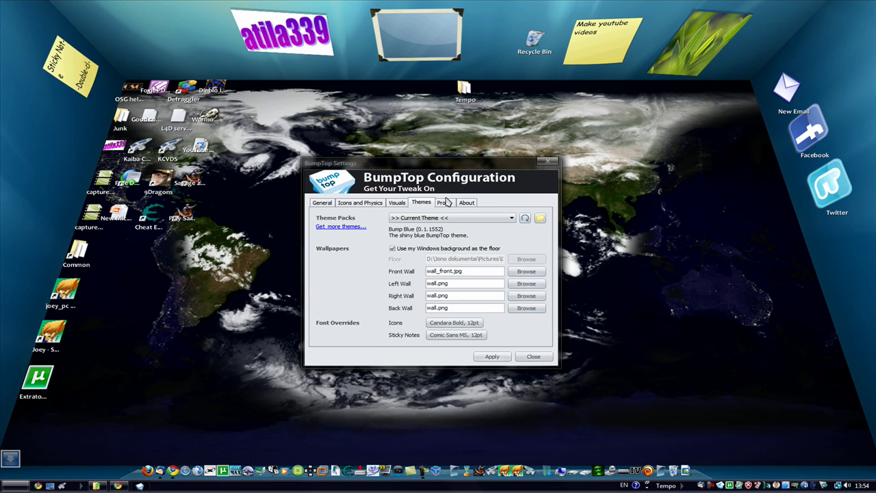
- Show the Pro page with upgrade details and Pro key authorization
left_click(444, 204)
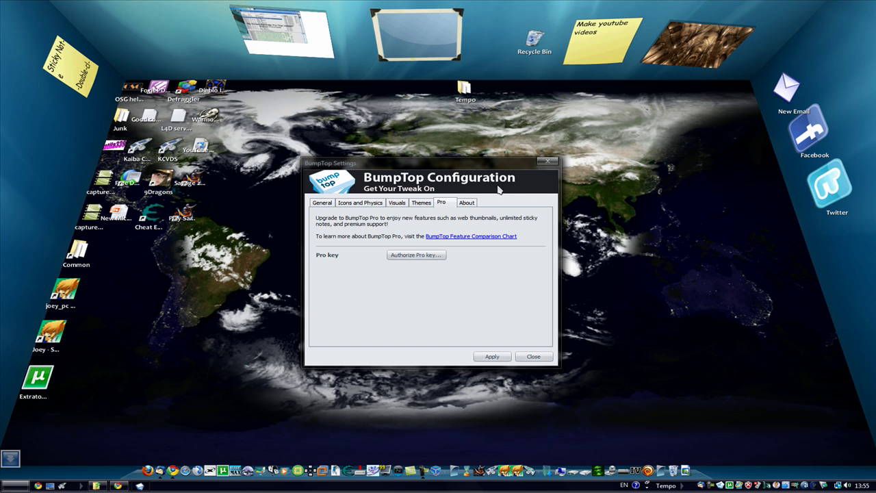
- Browse the About, Visuals, General and Icons and Physics settings pages
left_click(466, 206)
left_click(398, 206)
left_click(327, 205)
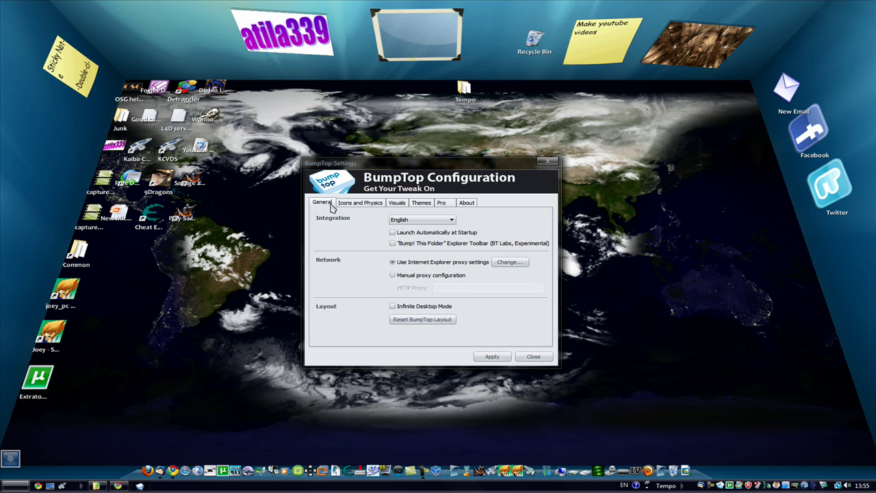
left_click(352, 203)
- Close settings to reload the desktop, then dismiss the quick-action ring
left_click(528, 356)
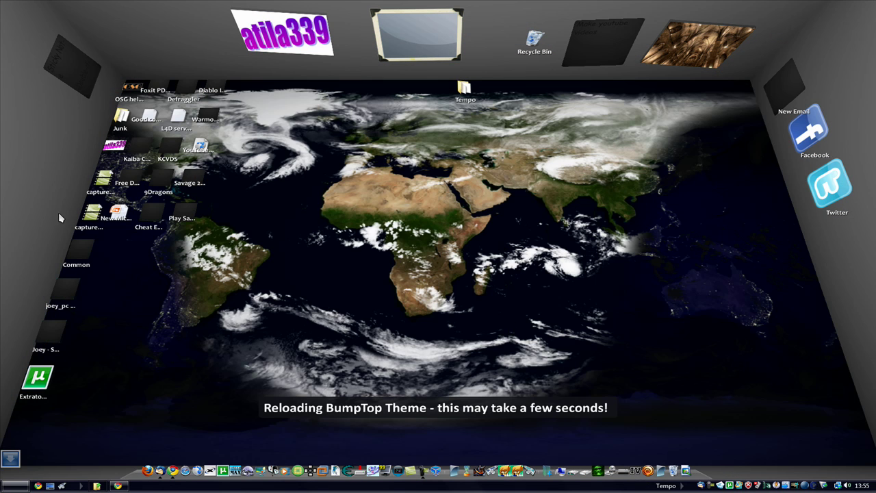
right_click(524, 266)
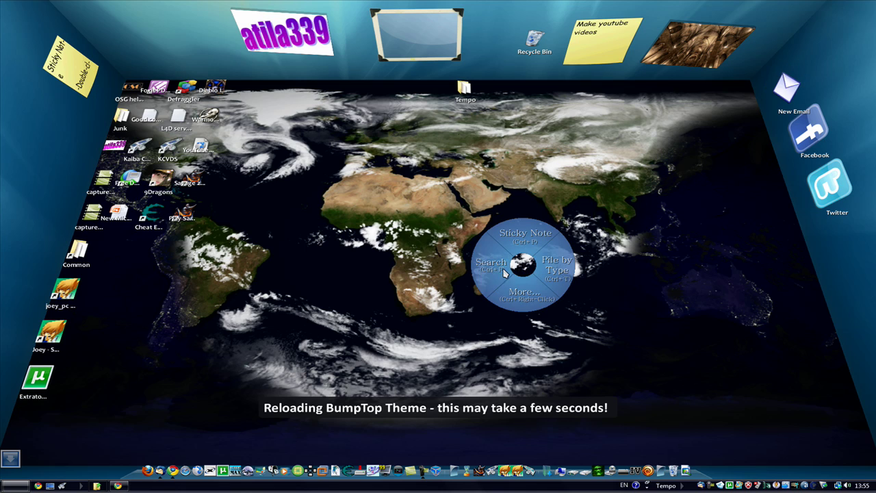
left_click(477, 164)
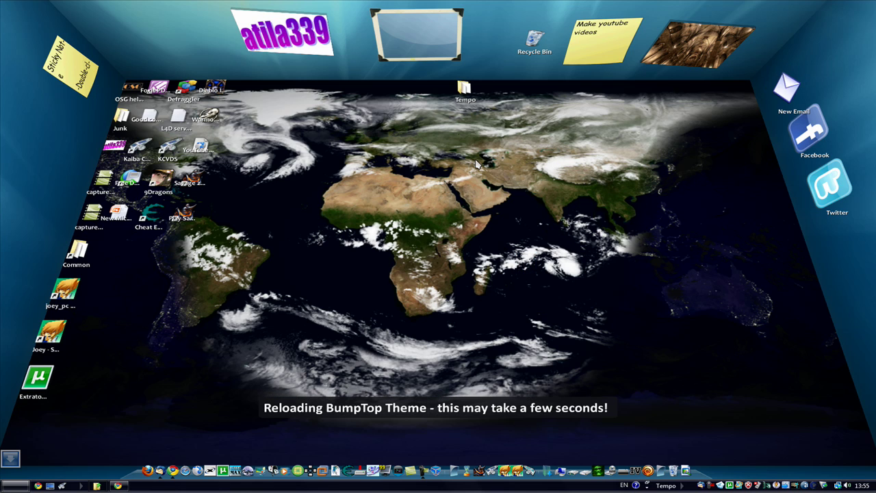